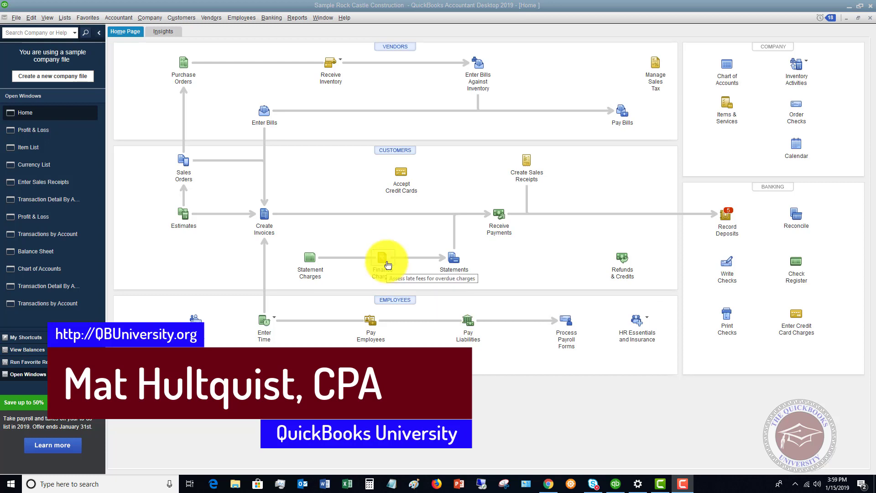
Open Add/Edit Multiple List Entries from the Lists menu, keeping the Customers list and Active Customers view
left_click(64, 18)
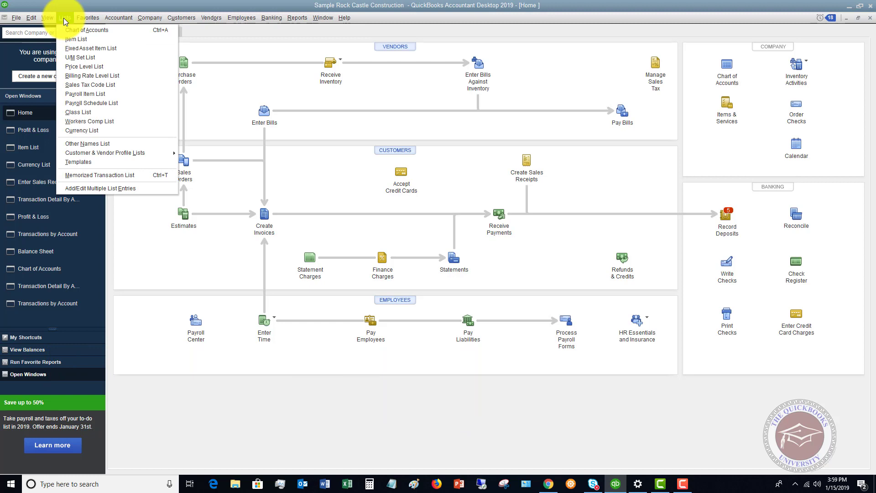
left_click(113, 188)
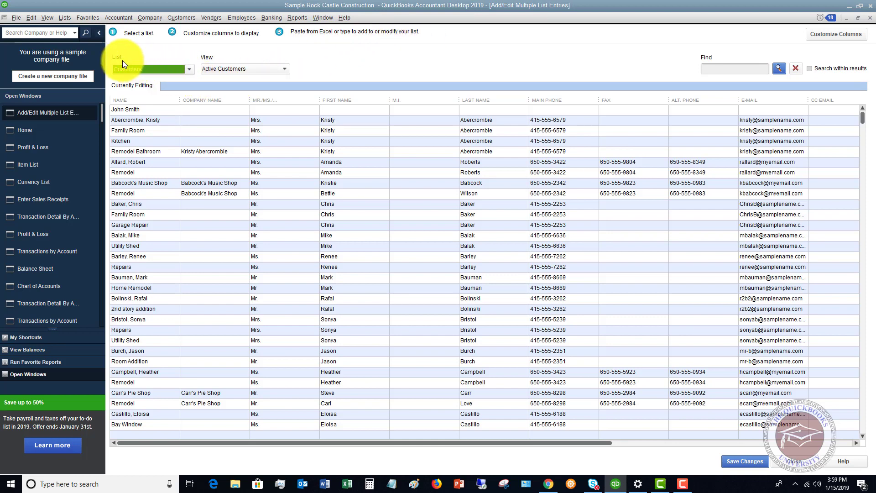
left_click(190, 68)
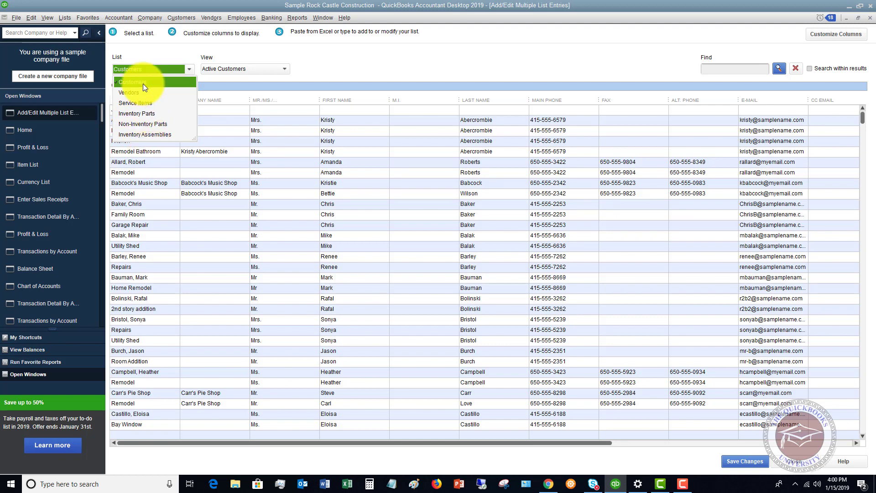
left_click(285, 67)
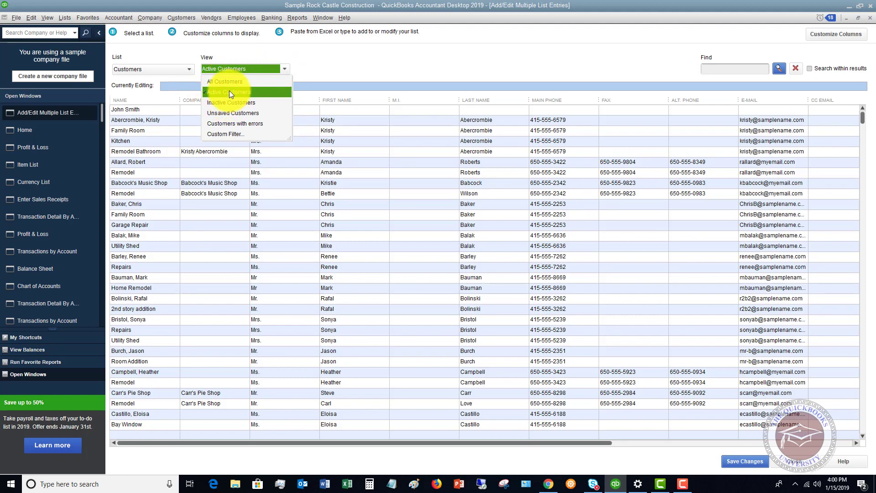
left_click(431, 50)
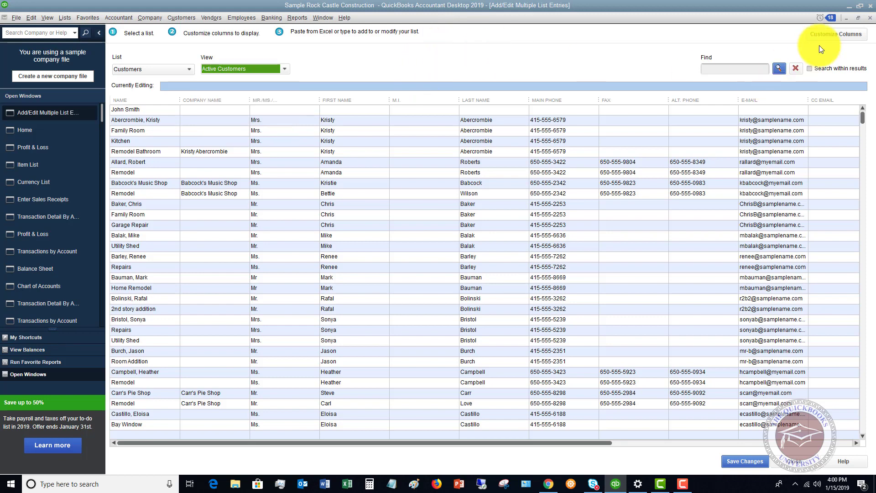
Add the Customer Type column to the customer grid and move it to the first position
left_click(839, 35)
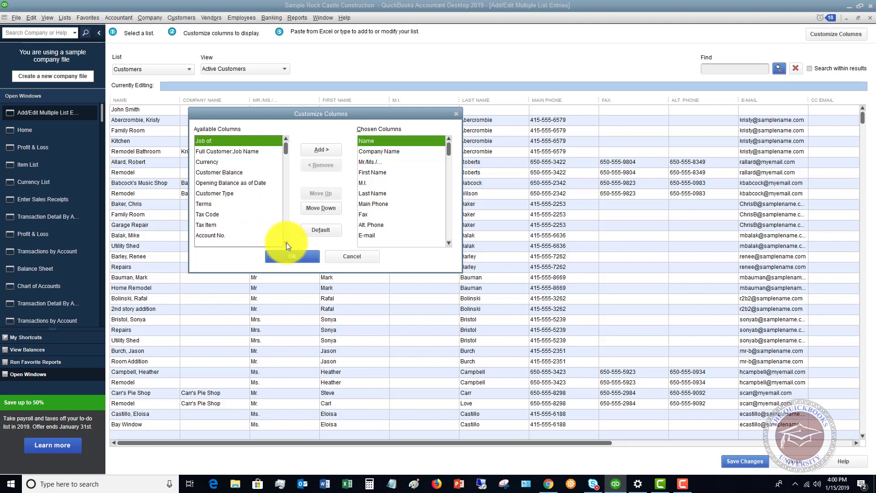
left_click(214, 194)
left_click(326, 149)
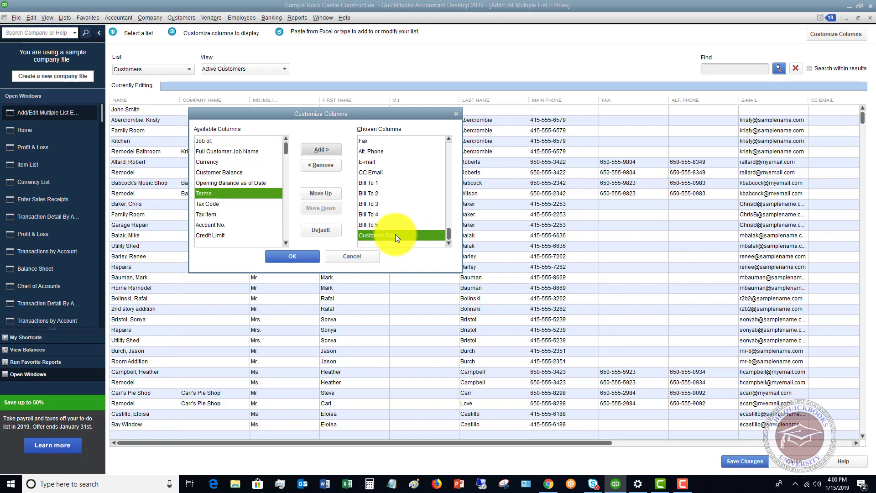
left_click(329, 193)
left_click(329, 194)
left_click(329, 194)
left_click(329, 194)
left_click(329, 194)
left_click(329, 194)
left_click(329, 194)
left_click(329, 194)
left_click(330, 194)
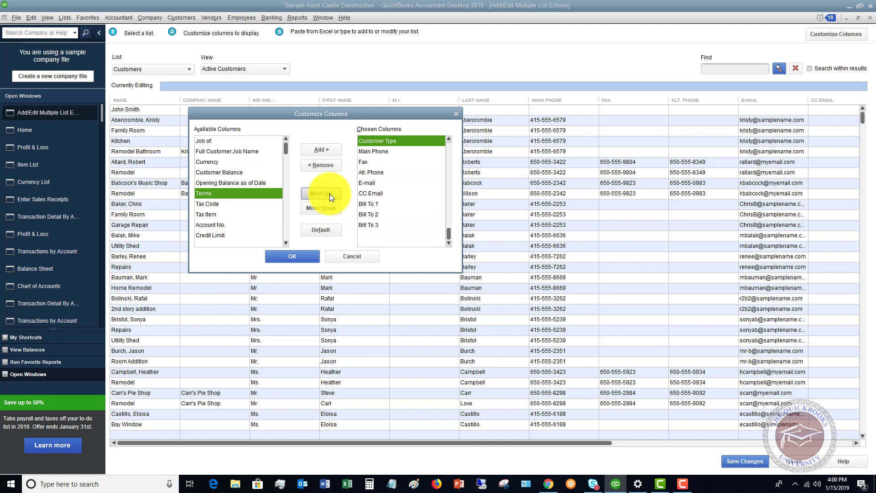
left_click(329, 194)
left_click(329, 194)
left_click(329, 194)
left_click(329, 194)
left_click(331, 192)
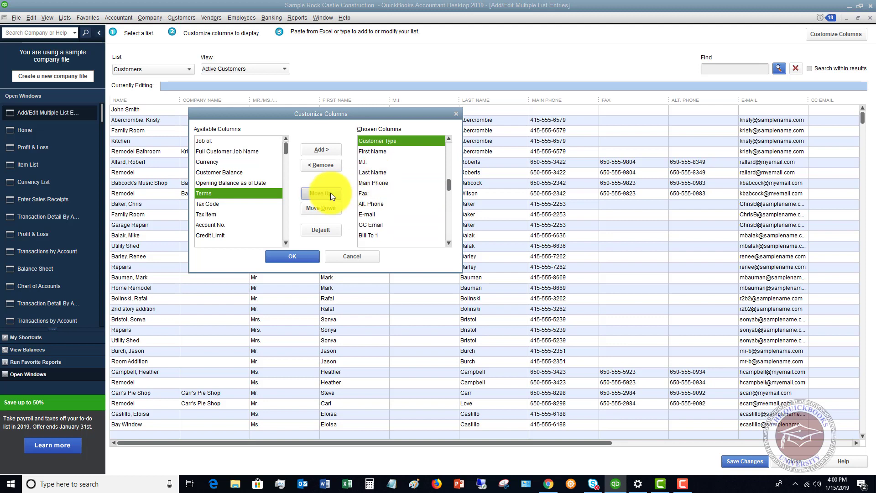
left_click(331, 192)
left_click(331, 193)
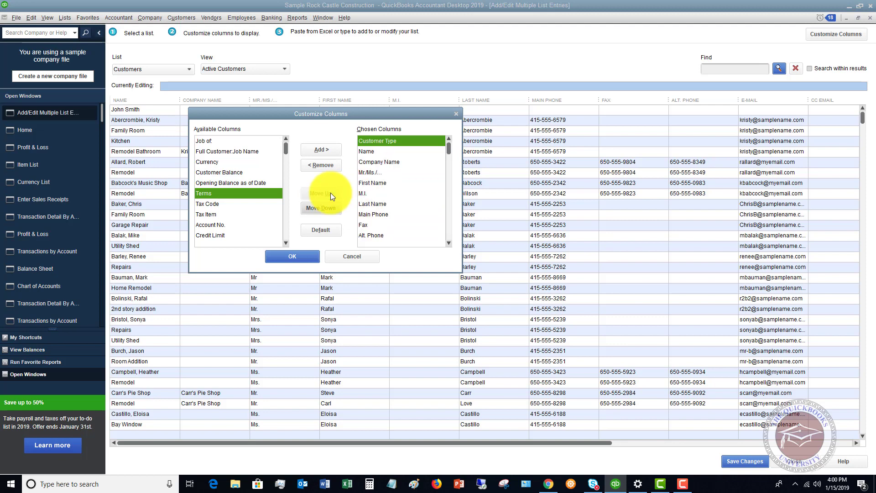
left_click(295, 256)
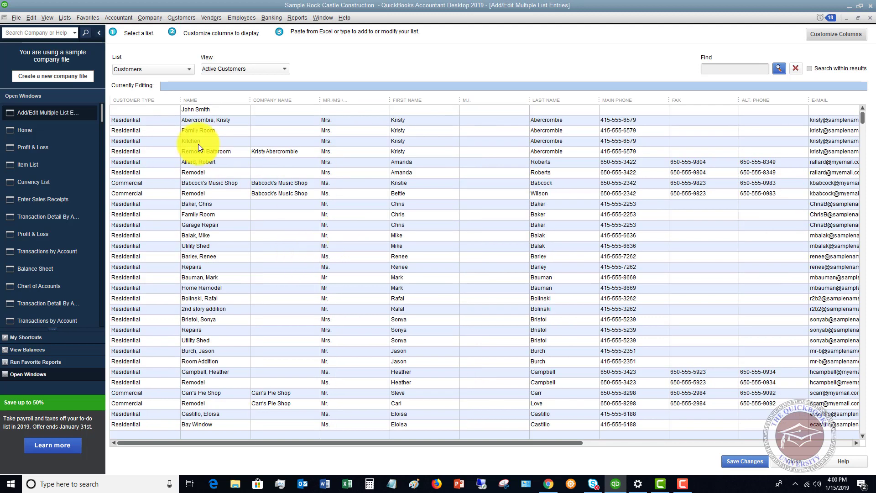
left_click(143, 110)
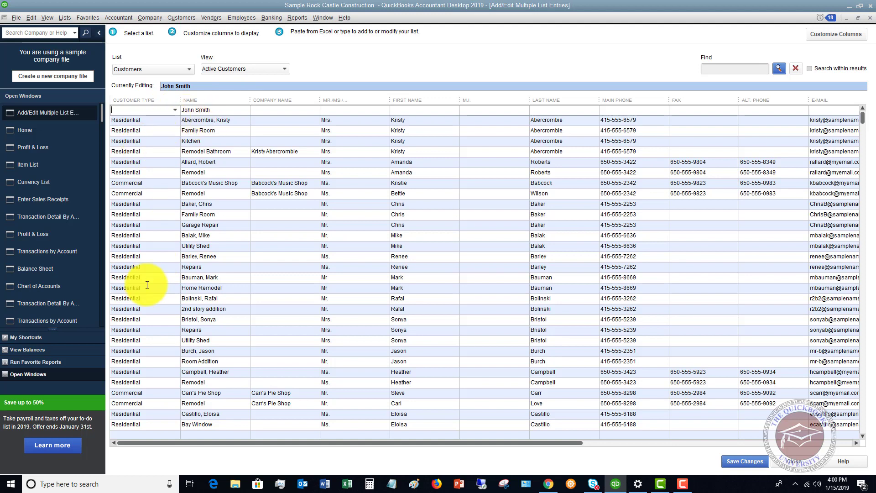
scroll(147, 285, "down", 3)
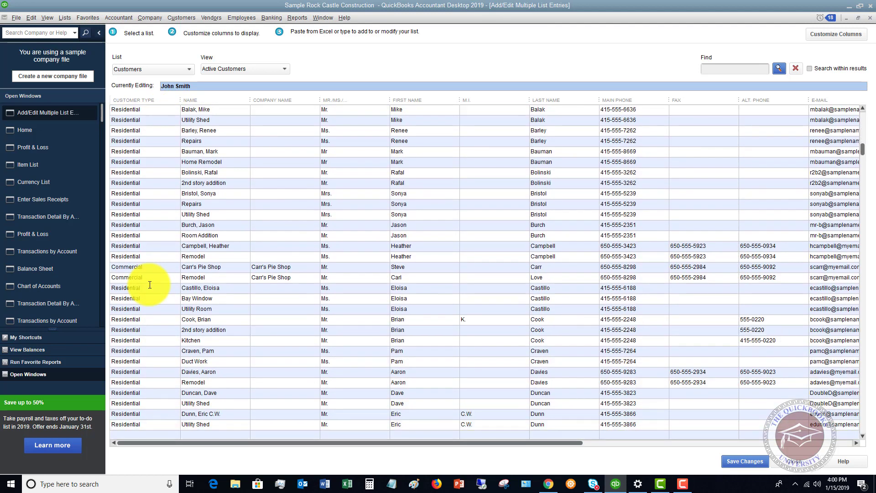
scroll(150, 284, "up", 2)
scroll(150, 285, "down", 6)
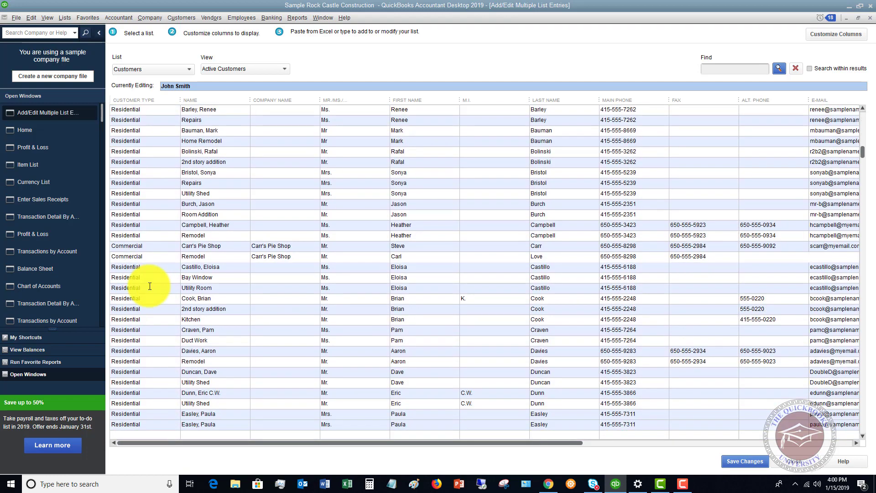
scroll(149, 286, "down", 10)
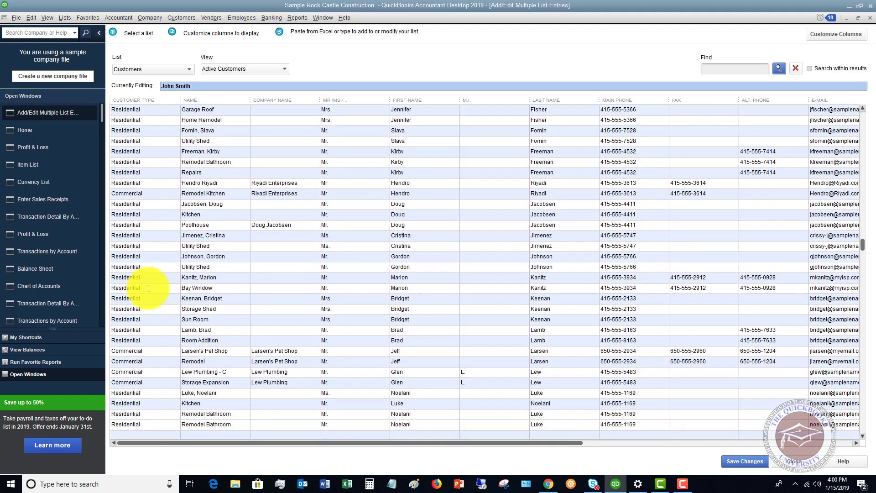
scroll(149, 288, "down", 12)
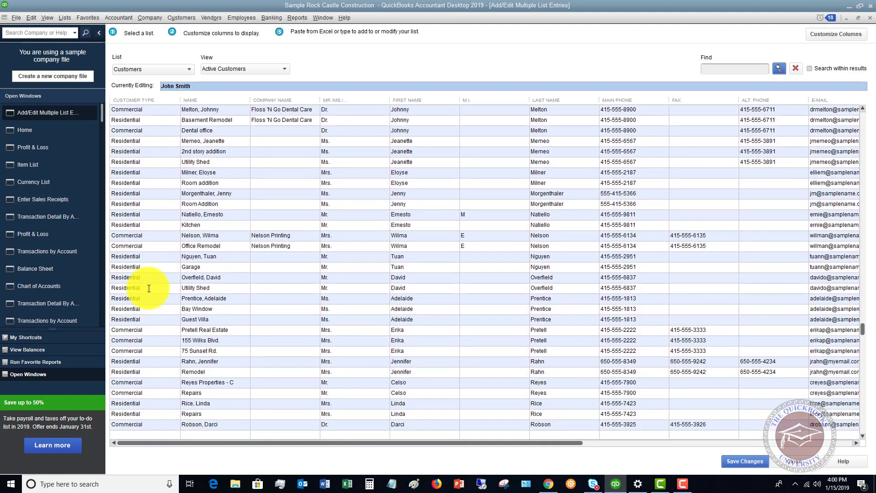
scroll(148, 288, "down", 8)
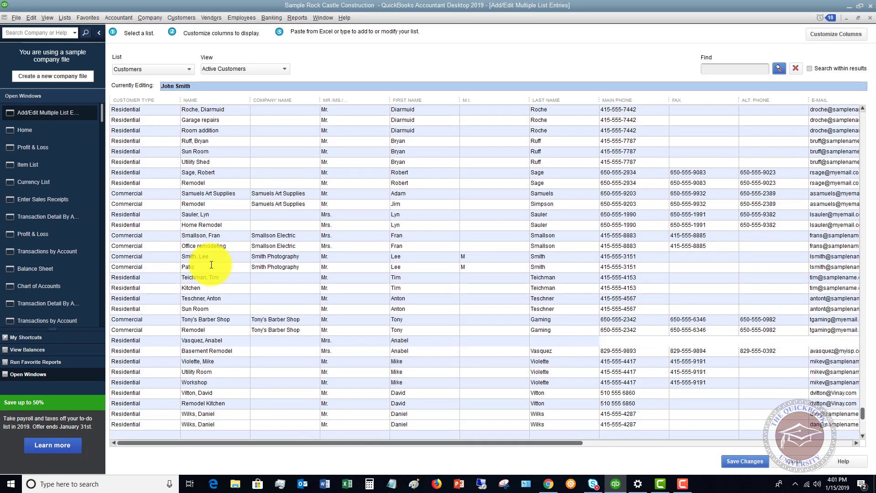
scroll(212, 265, "up", 6)
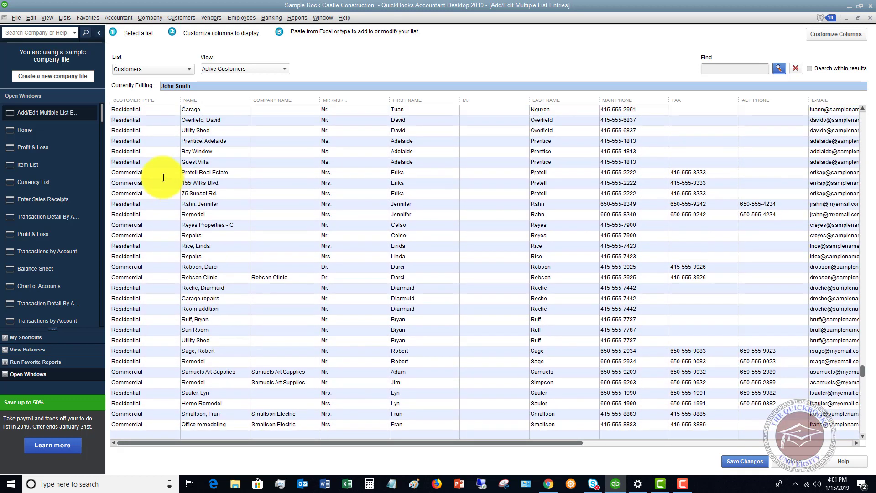
Set the Customer Type to Commercial for the Utility Shed job and its parent customer
left_click(162, 120)
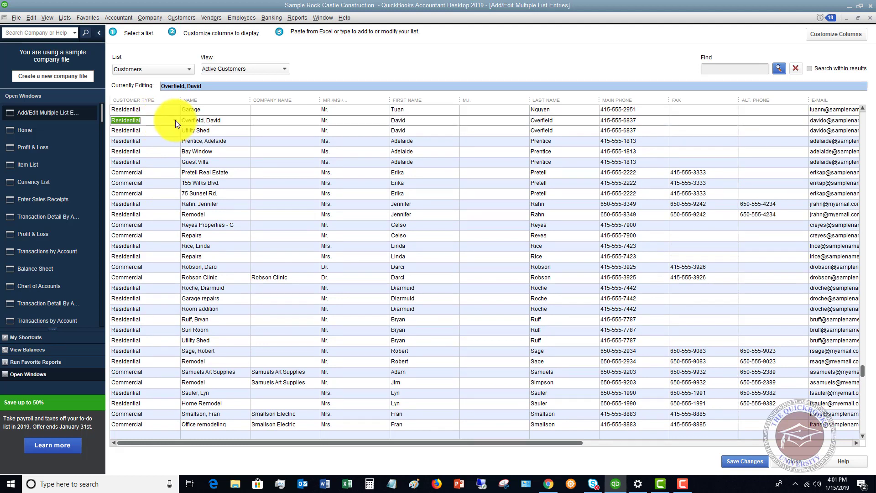
left_click(176, 120)
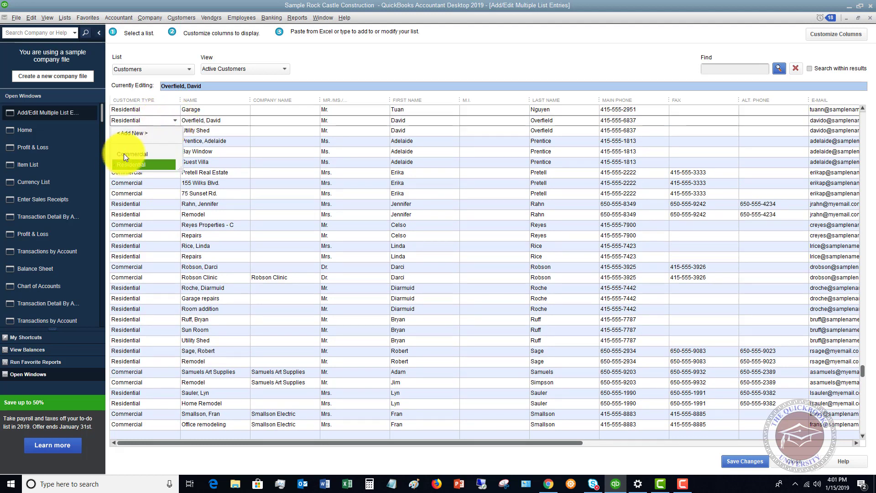
left_click(123, 153)
left_click(152, 133)
left_click(175, 131)
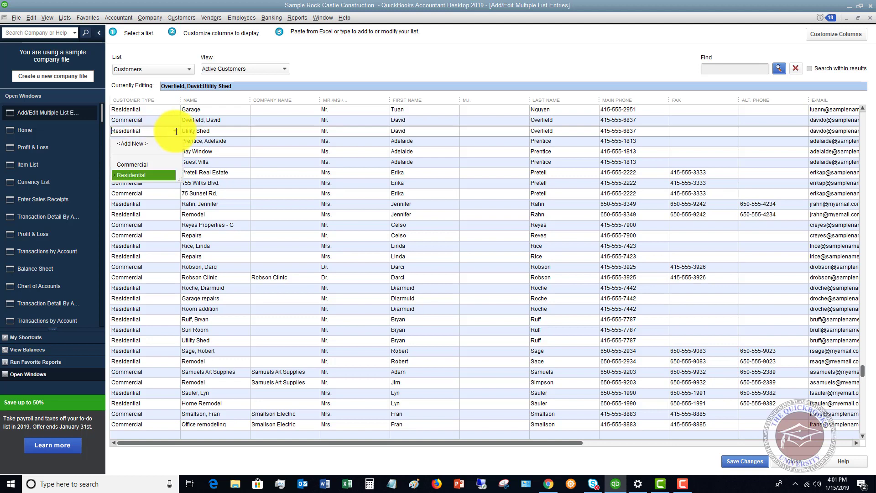
left_click(137, 162)
Save the two edited customer records and dismiss the Record(s) Saved confirmation
scroll(217, 156, "up", 7)
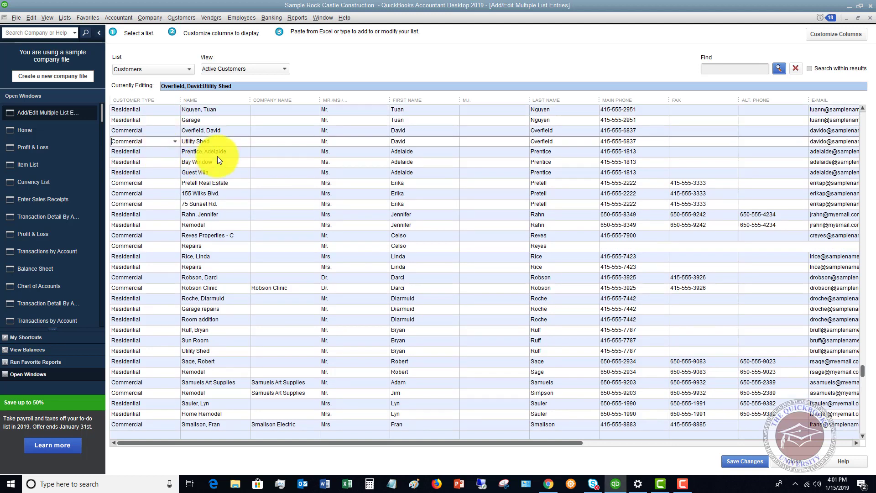
scroll(206, 120, "up", 10)
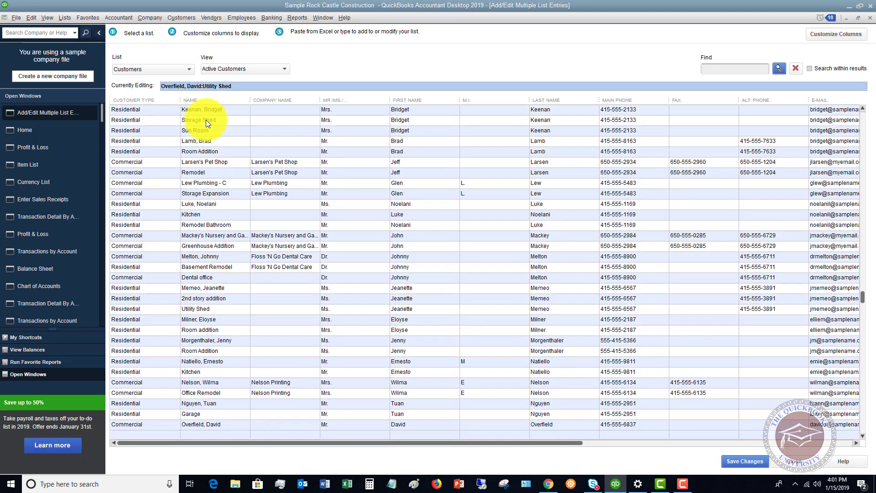
scroll(204, 121, "up", 1)
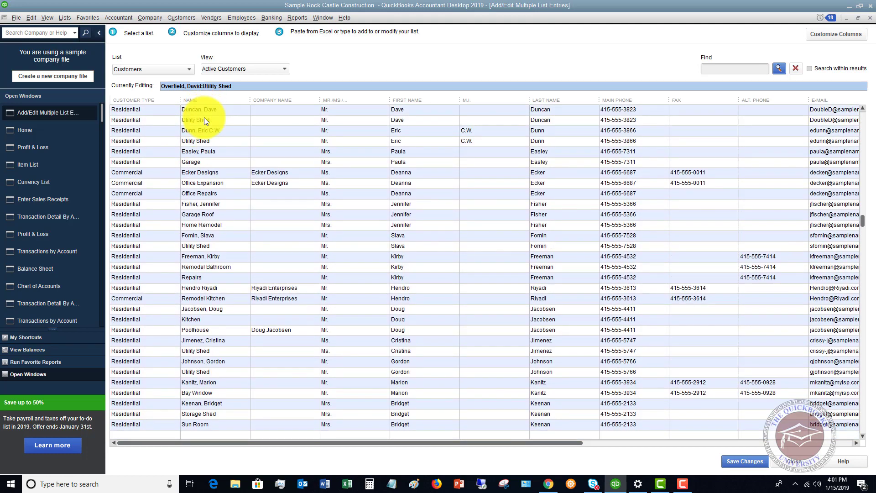
scroll(204, 117, "up", 10)
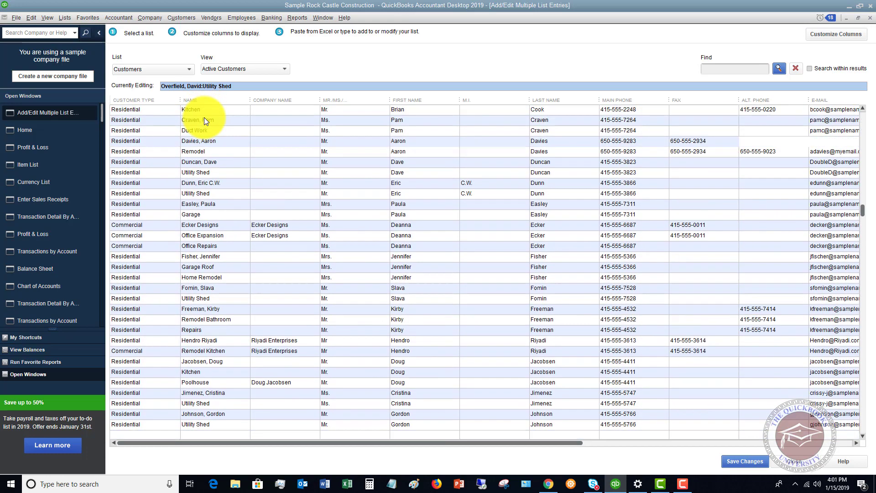
scroll(204, 117, "up", 3)
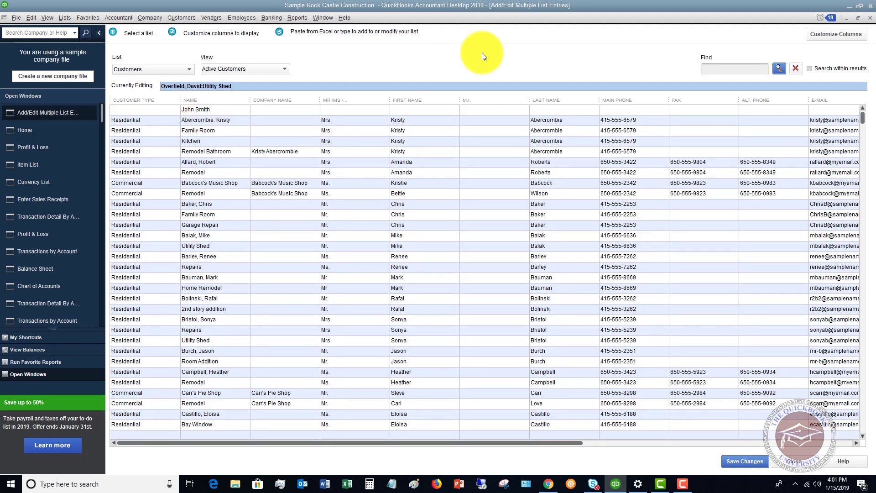
left_click(745, 462)
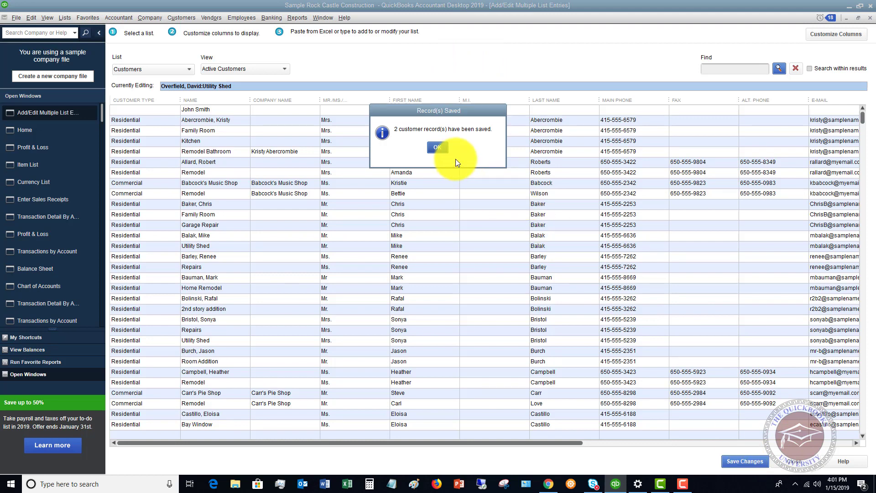
left_click(436, 148)
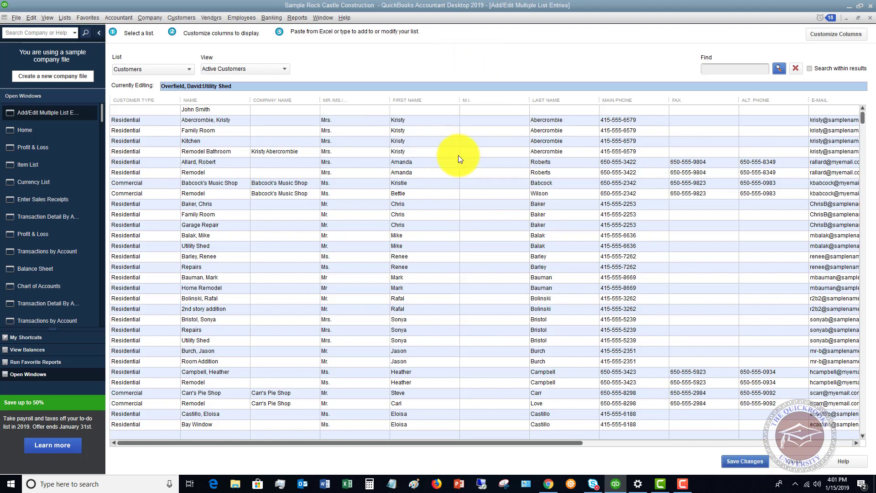
Switch the List dropdown from Customers to Service Items
left_click(189, 70)
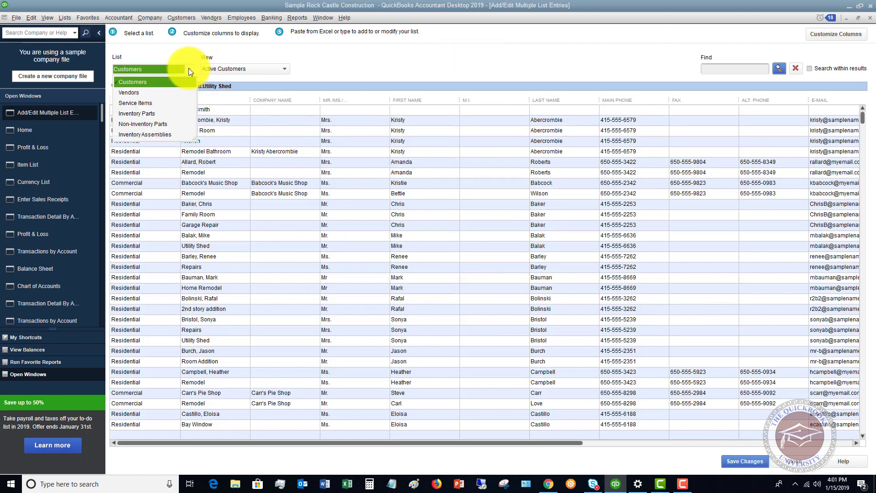
left_click(142, 104)
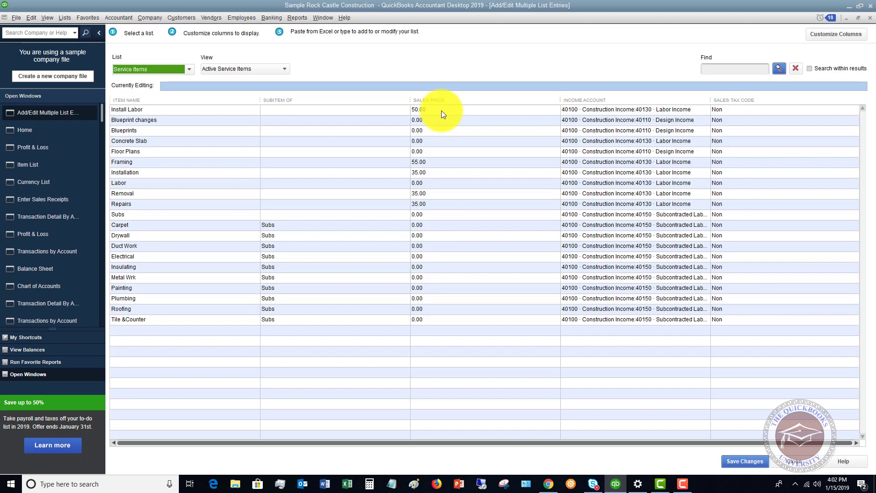
Give Install Labor a sales price of 60 and Copy Down to all service items
left_click(442, 111)
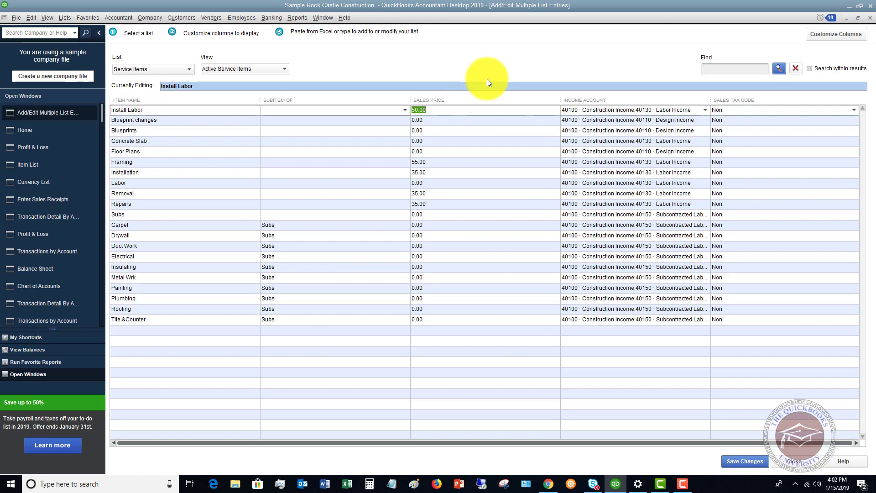
type("60")
key("Down")
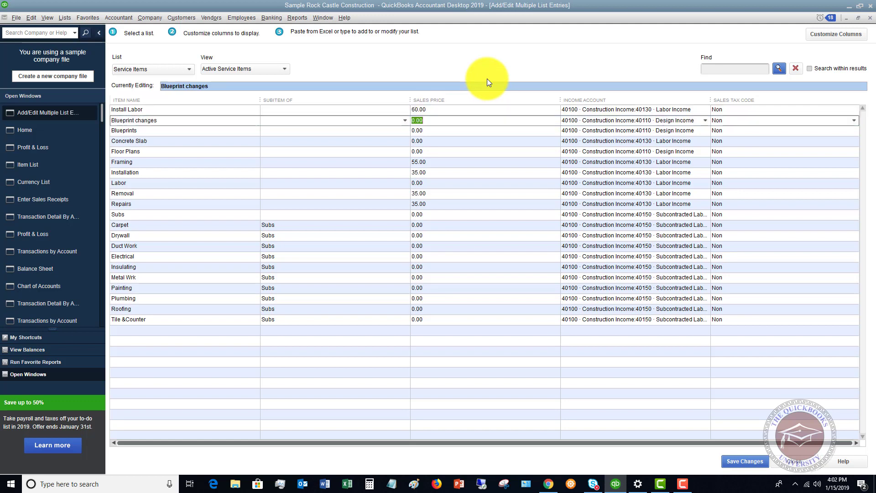
key("Up")
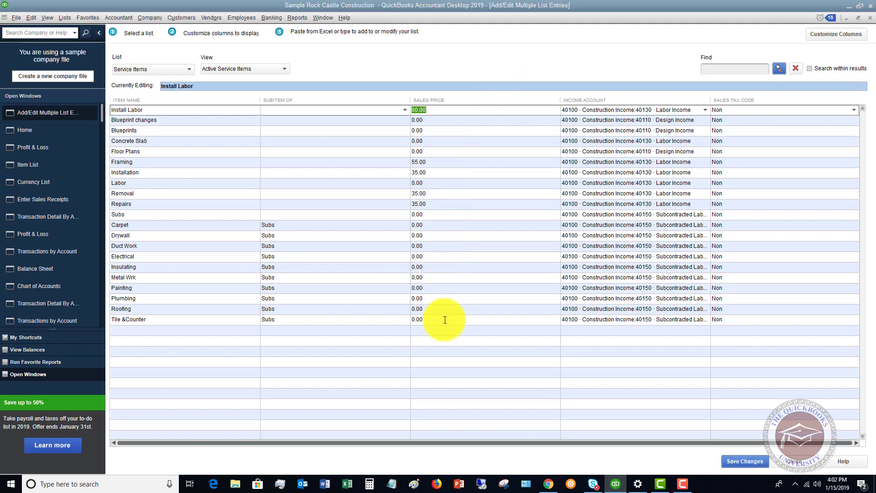
right_click(472, 112)
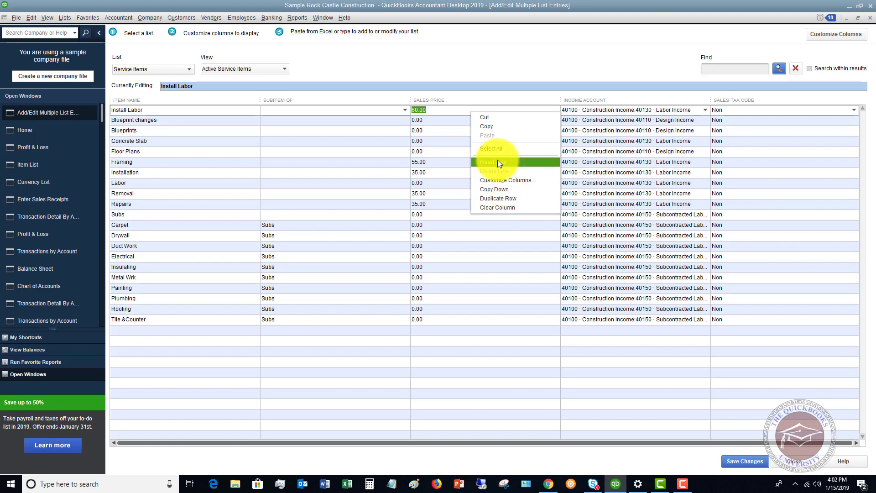
left_click(497, 188)
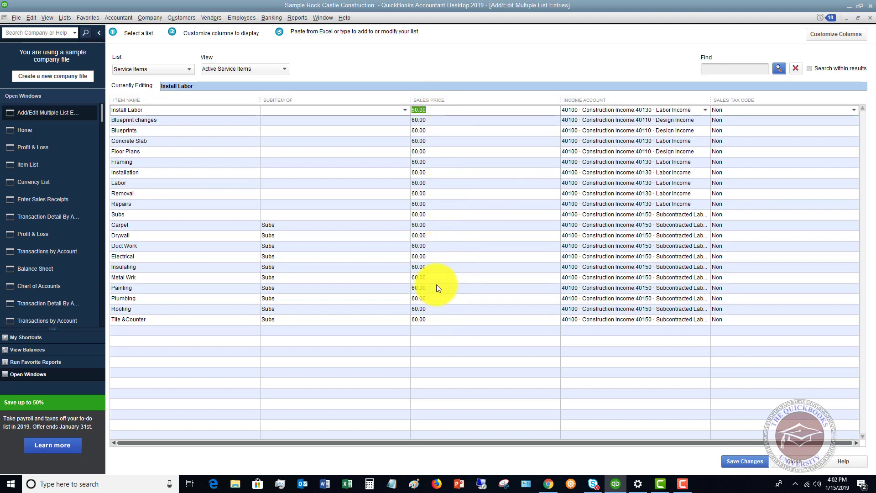
Change Electrical's sales price to 50
left_click(449, 257)
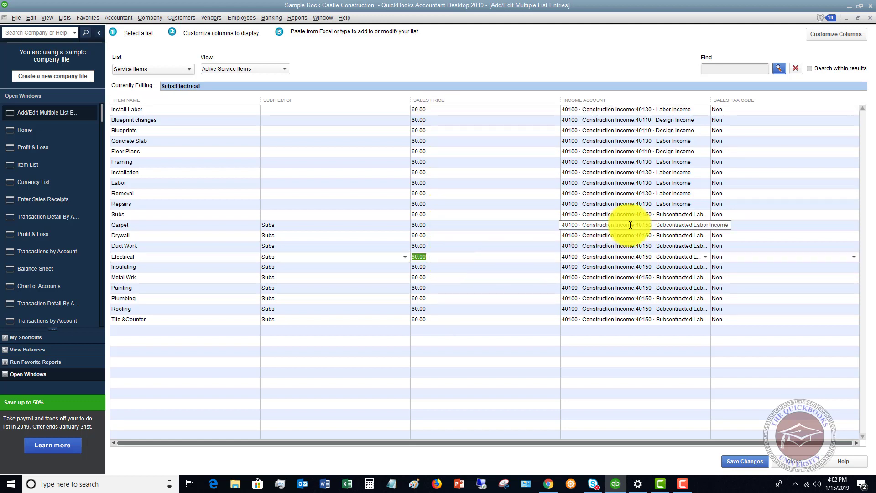
type("50")
key("Down")
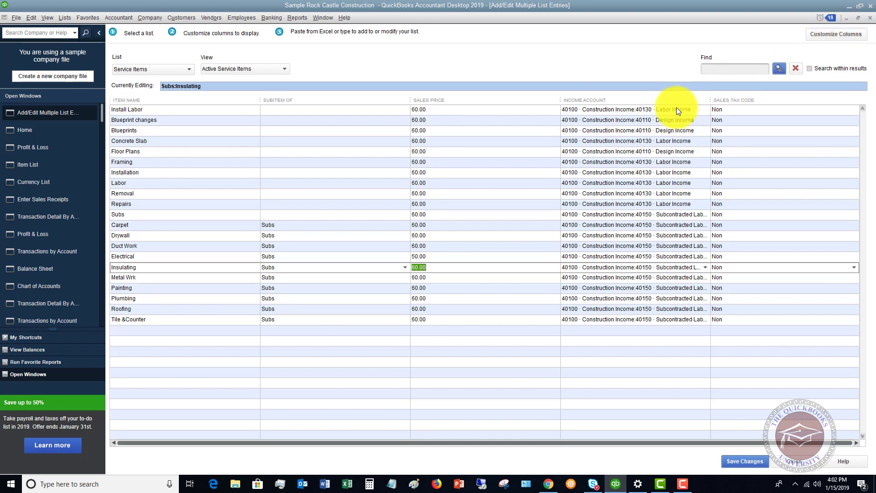
Copy Install Labor's 40130 Labor Income account down to all items and save the 21 records
left_click(638, 109)
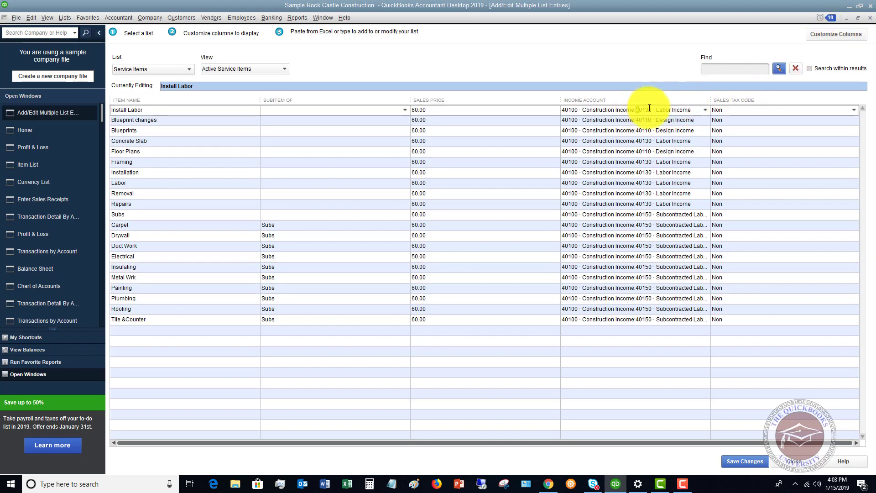
right_click(675, 112)
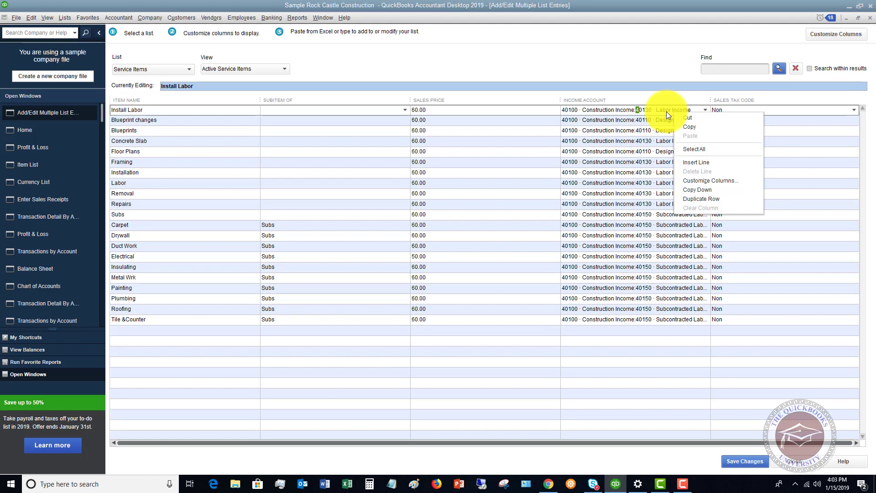
left_click(699, 190)
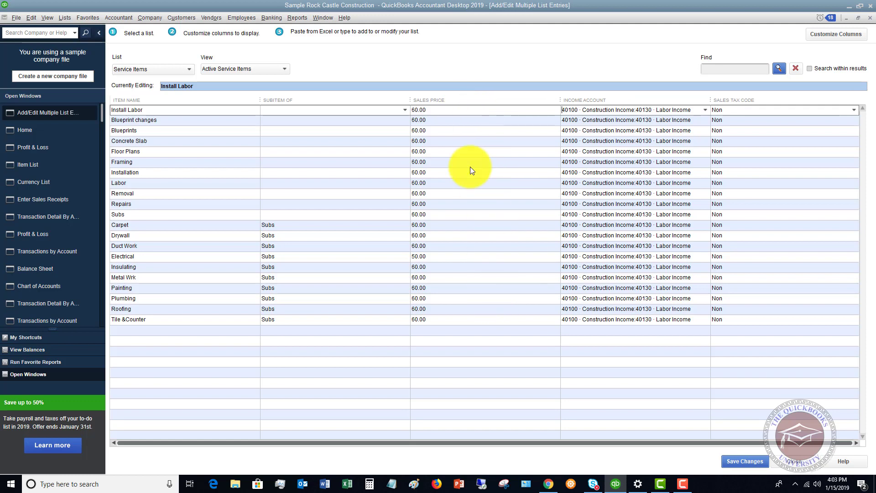
left_click(744, 461)
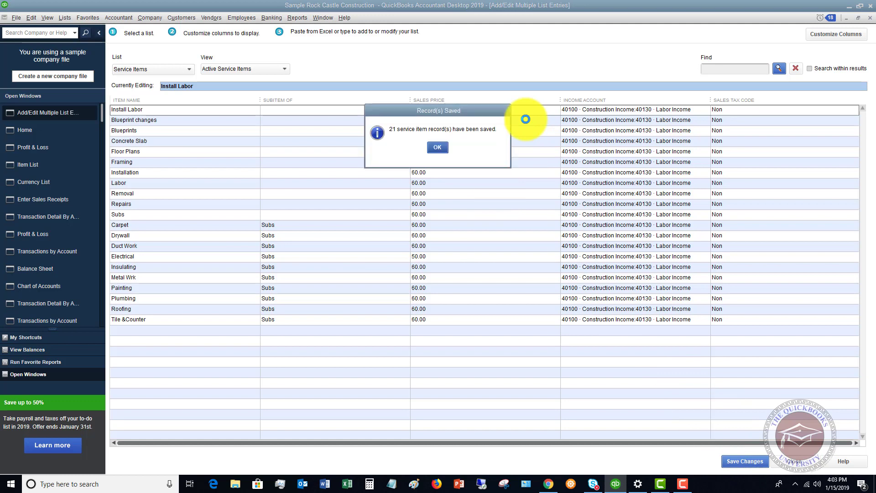
left_click(437, 147)
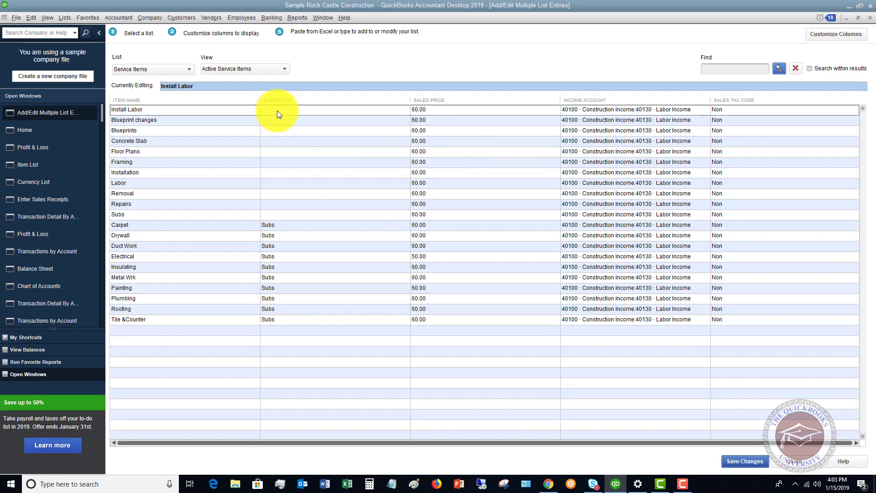
Open the Item List and adjust column widths to show the Account and Price columns
left_click(66, 18)
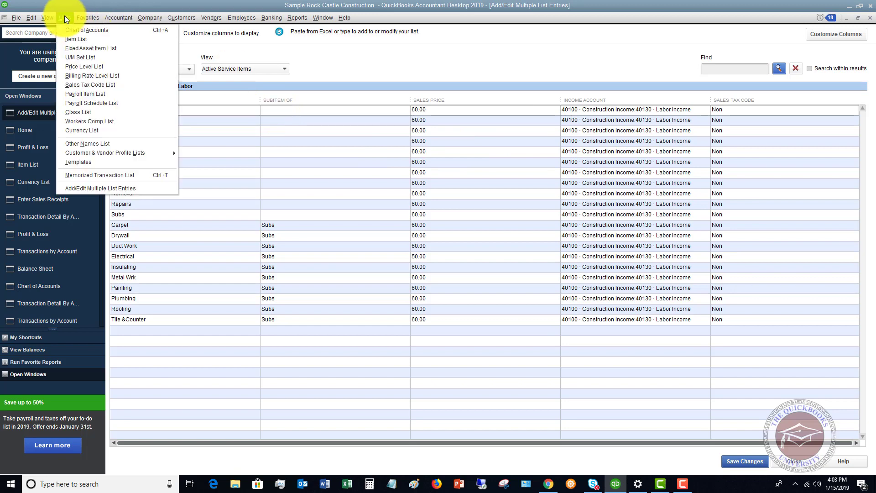
left_click(76, 40)
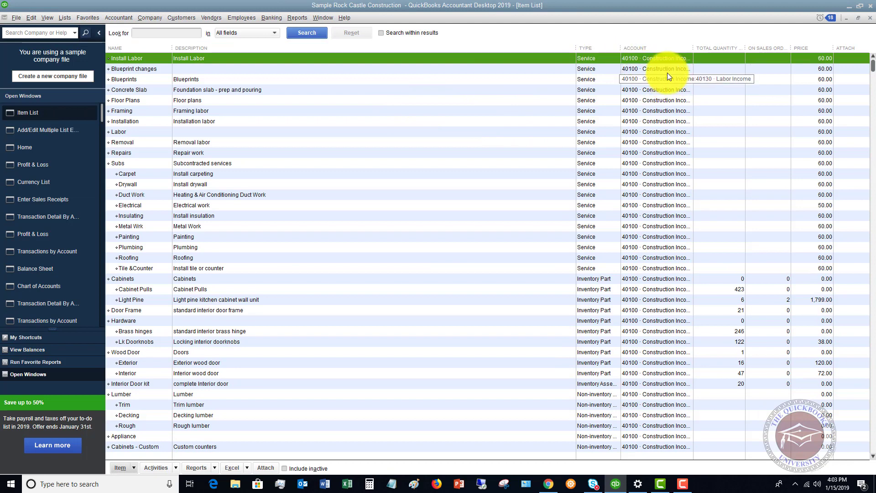
left_click_drag(695, 49, 804, 48)
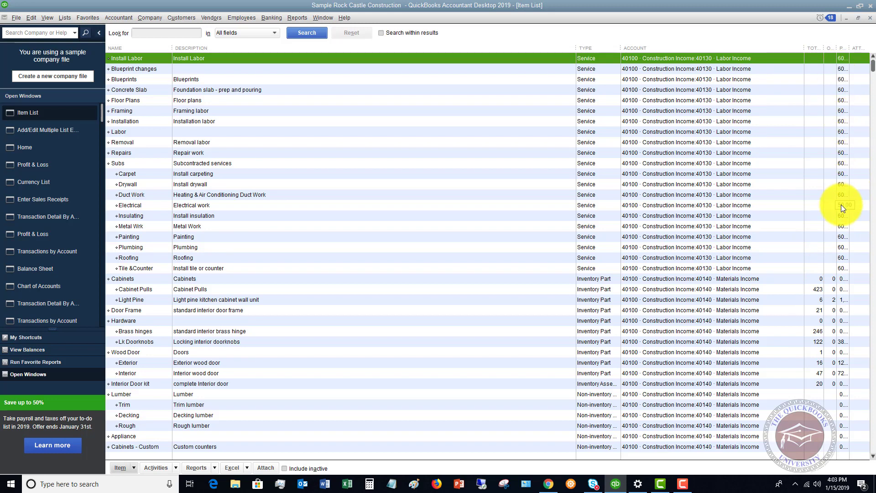
left_click_drag(805, 50, 715, 48)
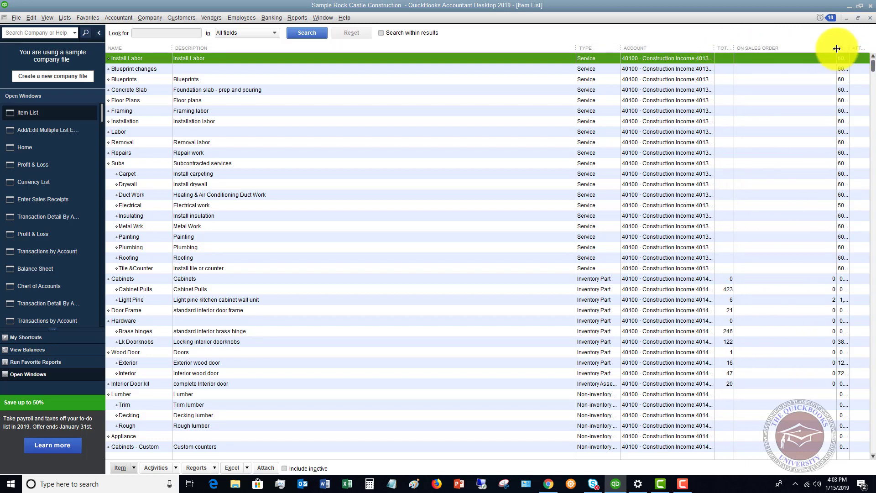
left_click_drag(837, 49, 748, 49)
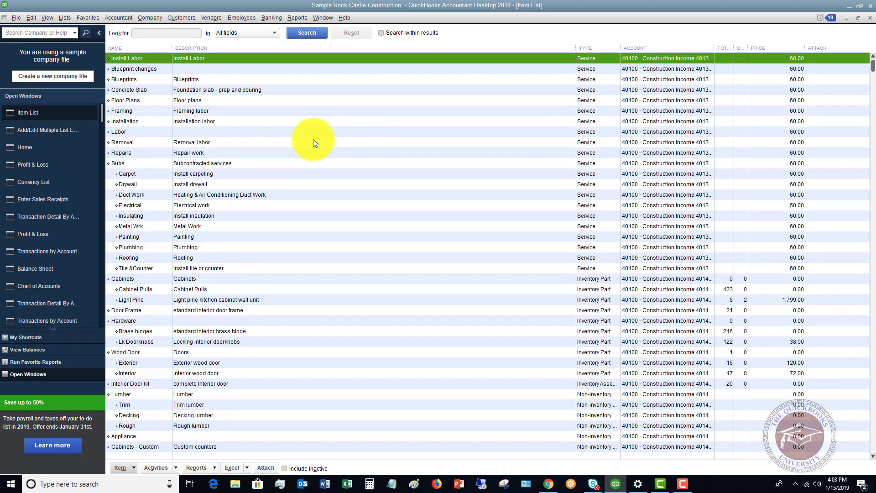
Return to the Add/Edit Multiple List Entries window and open its List dropdown
left_click(56, 126)
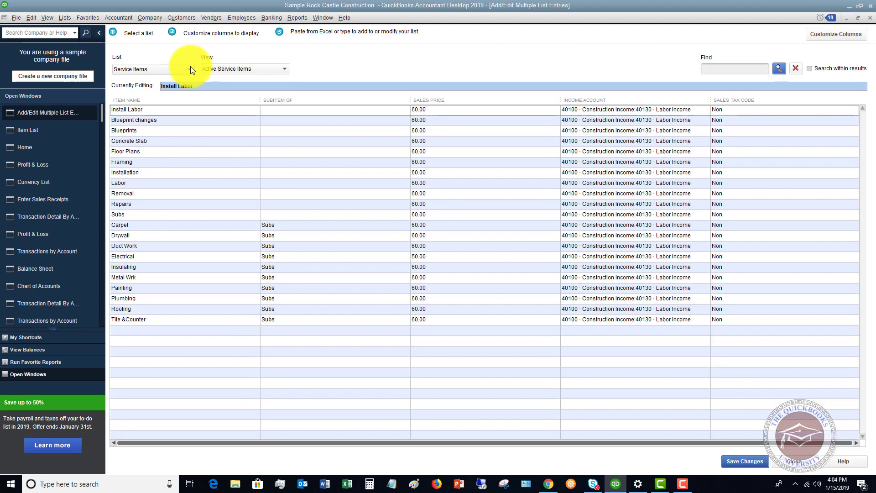
left_click(192, 69)
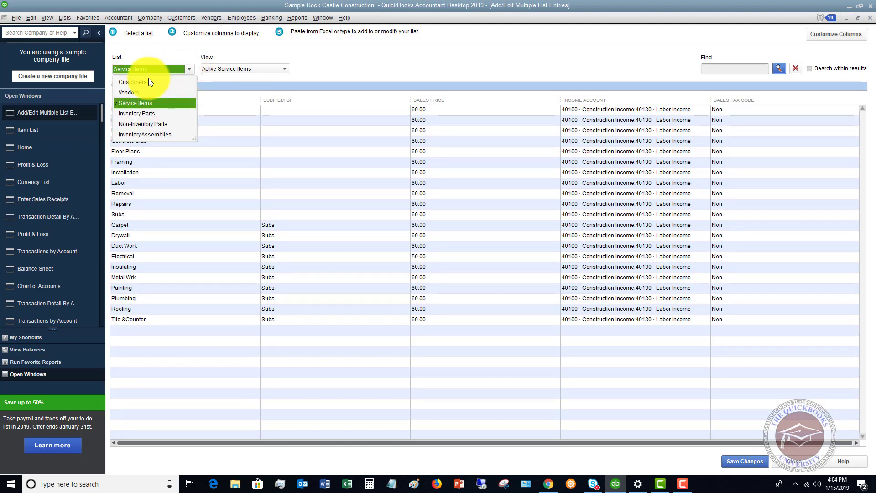